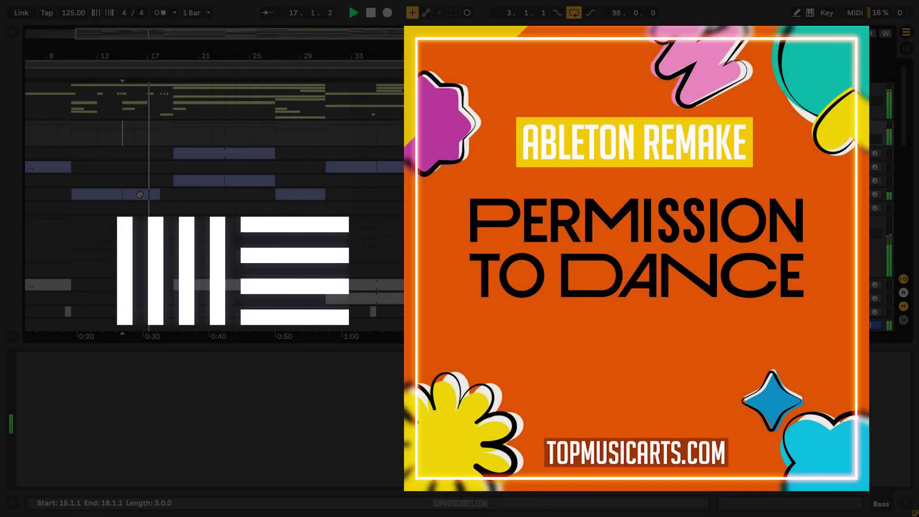
Select a Sub 1 clip in the arrangement to display its bass notes
click(139, 194)
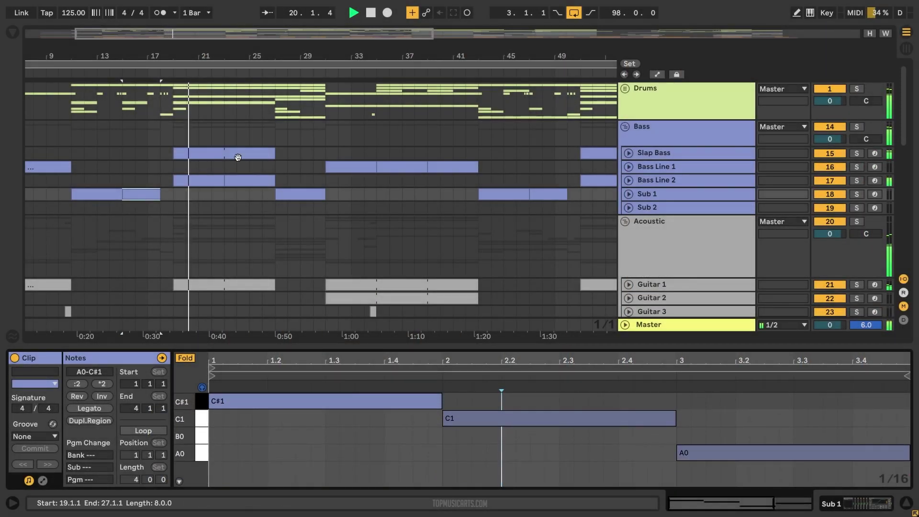
Show the Slap Bass and Bass Line 2 clip notes, with the insert mark at bar 4
click(220, 153)
click(735, 415)
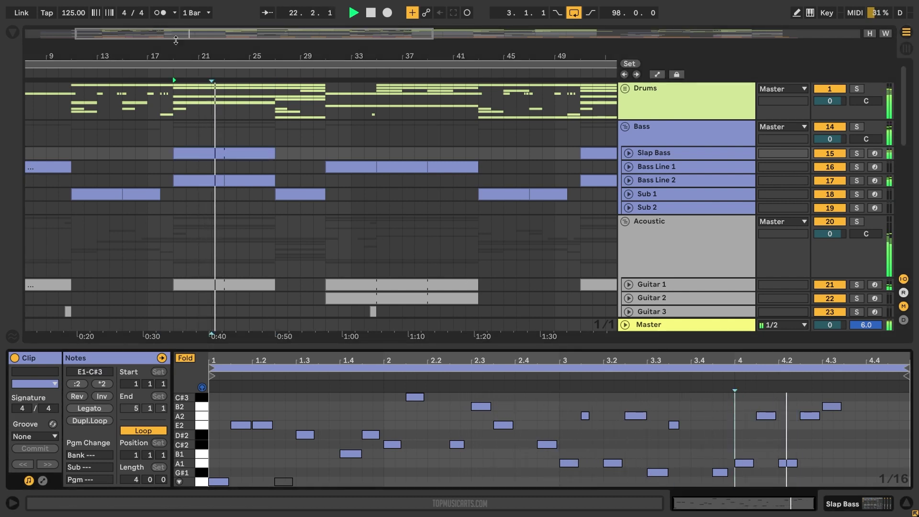
click(222, 181)
scroll(222, 184, down, 2)
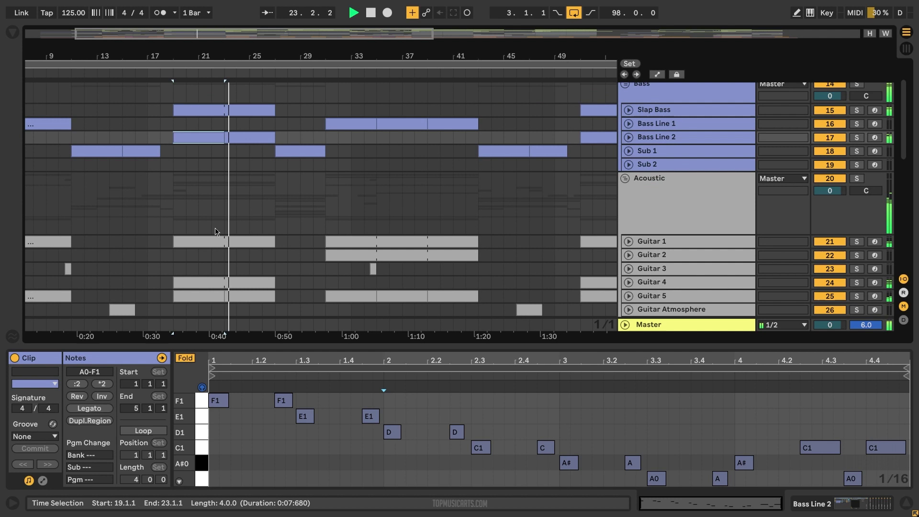
Show the Guitar 1 and Guitar 4 clip notes and unfold the guitar tracks
click(247, 241)
scroll(246, 243, down, 3)
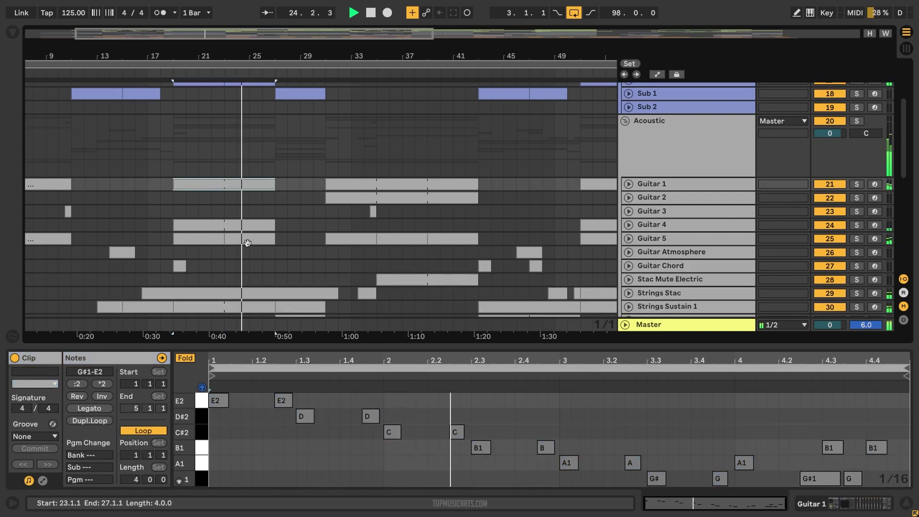
click(245, 225)
click(629, 225)
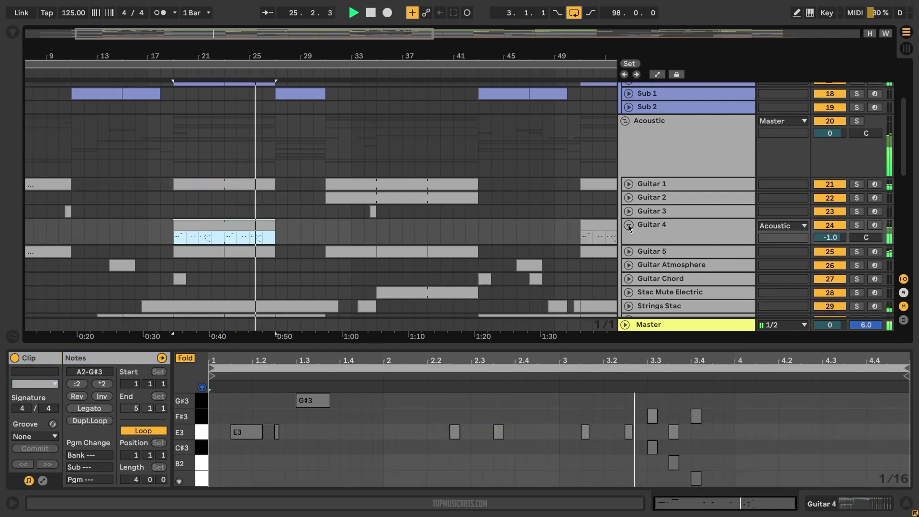
click(628, 185)
Unfold Guitar 5 and Strings Stac, show Strings Stac's notes, and unfold Stac Mute Electric
click(629, 264)
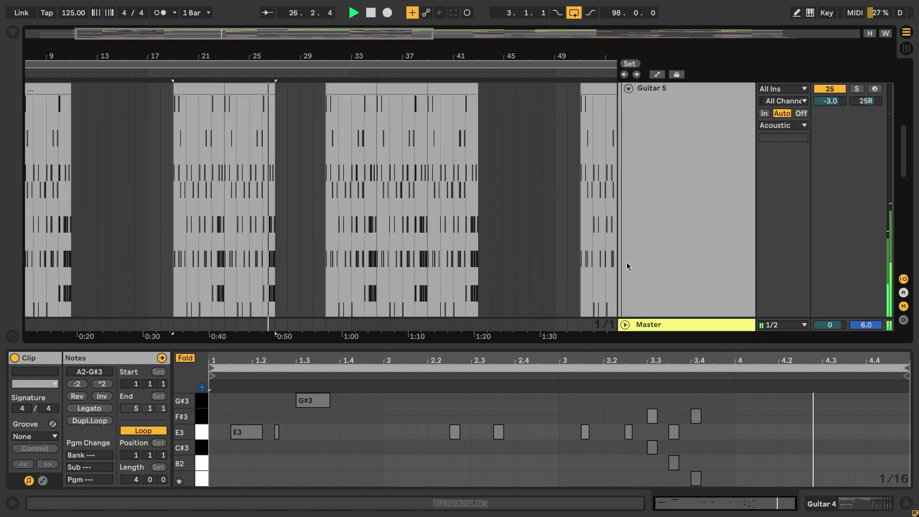
scroll(655, 198, down, 5)
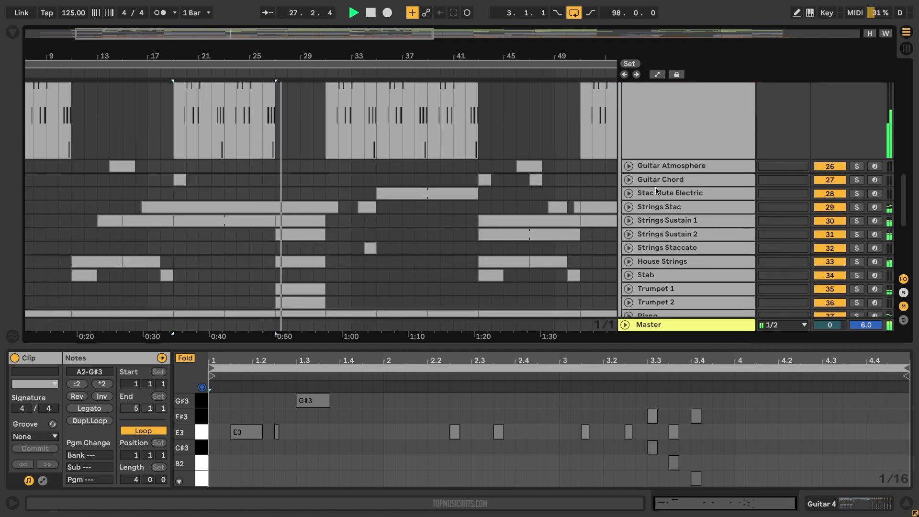
click(629, 207)
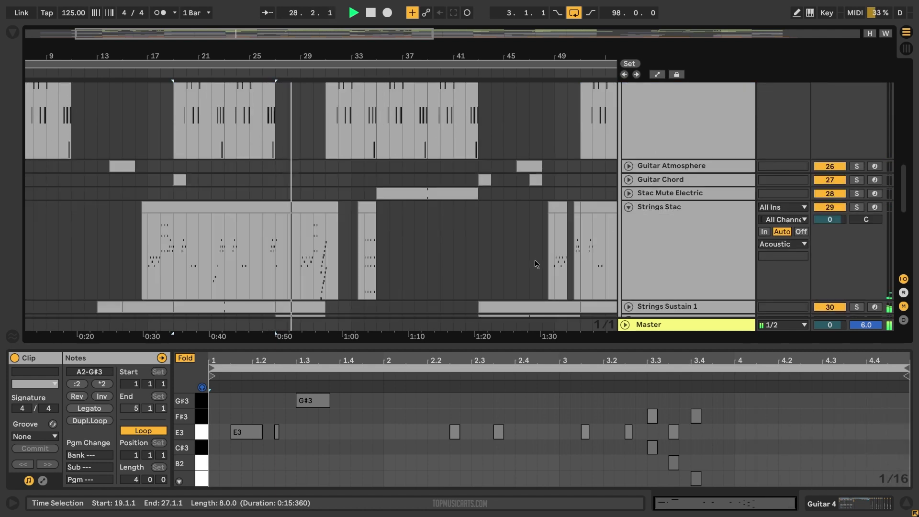
click(333, 219)
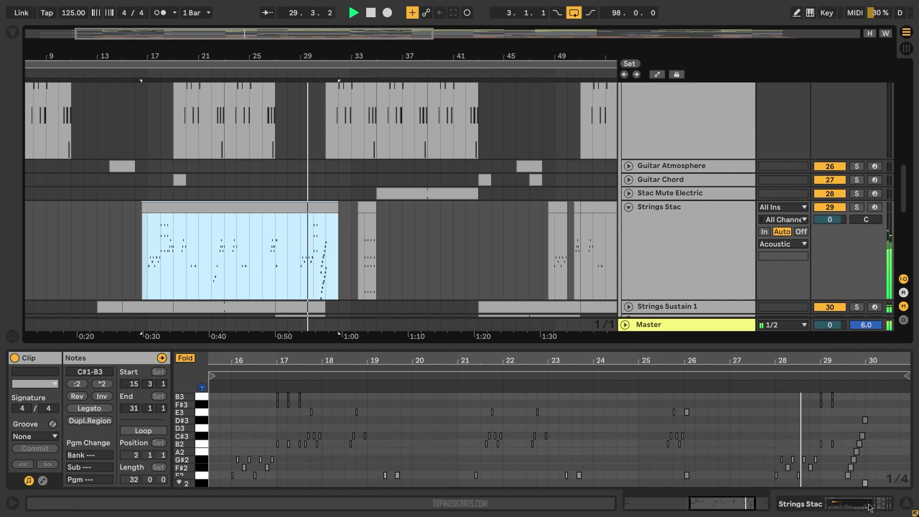
click(690, 194)
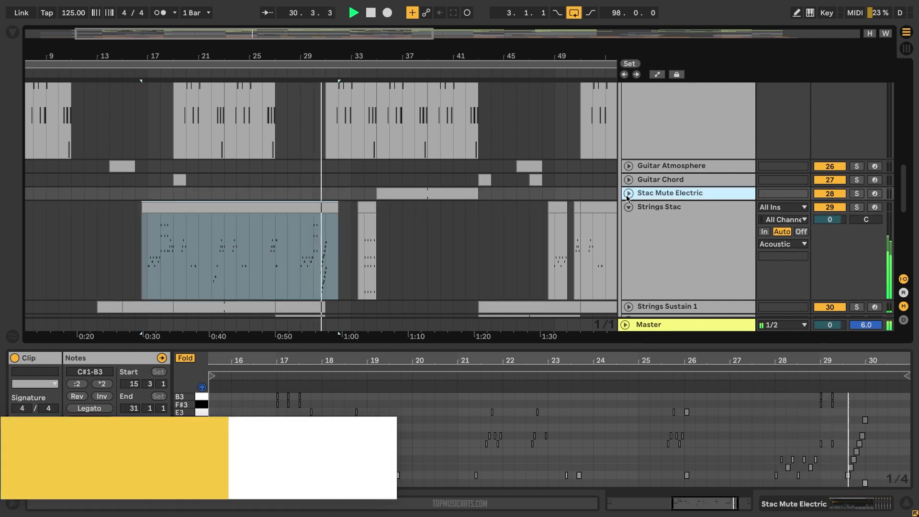
key(Right)
View devices on Stac Mute Electric, Guitar Atmosphere, Guitar Chord and Guitar 5's rack
click(868, 511)
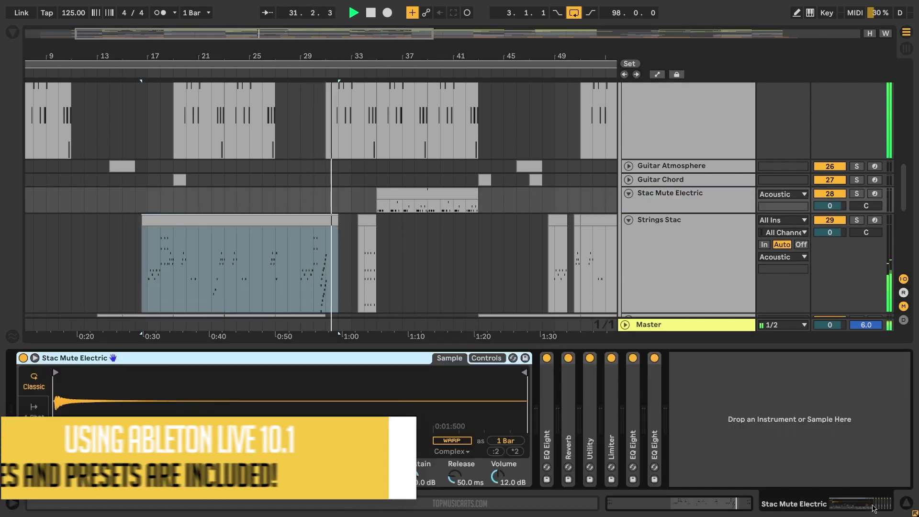
click(666, 291)
click(653, 169)
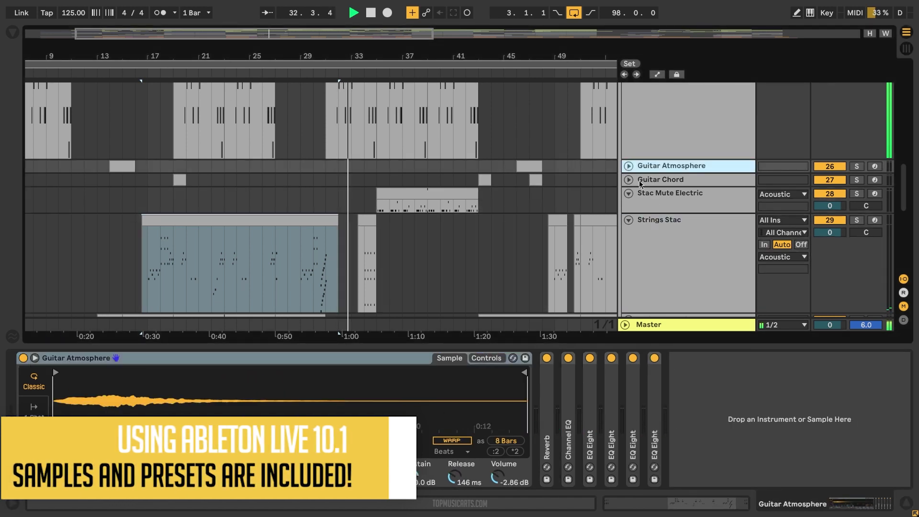
click(641, 183)
click(629, 166)
click(669, 145)
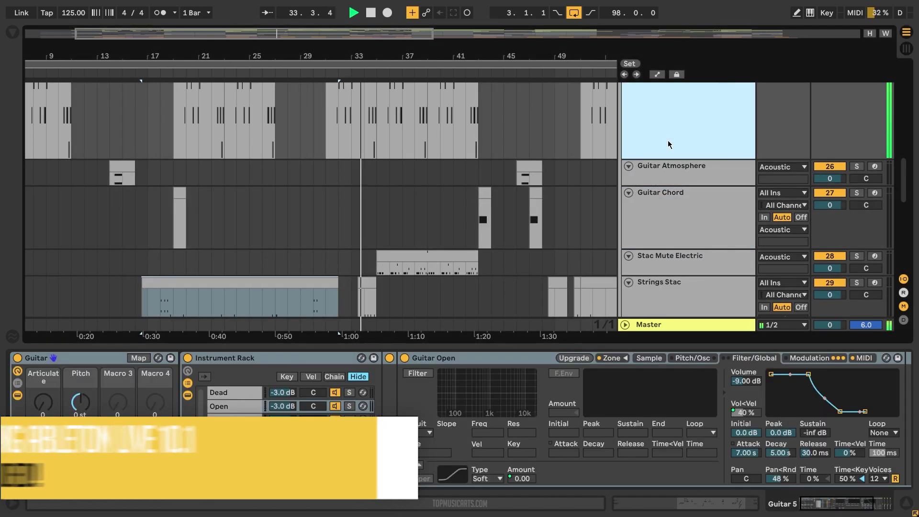
scroll(665, 150, up, 2)
scroll(659, 177, up, 1)
scroll(655, 189, up, 2)
Step through the Guitar 4, 3, 2 and 1 device chains, unfolding Guitar 3
click(637, 187)
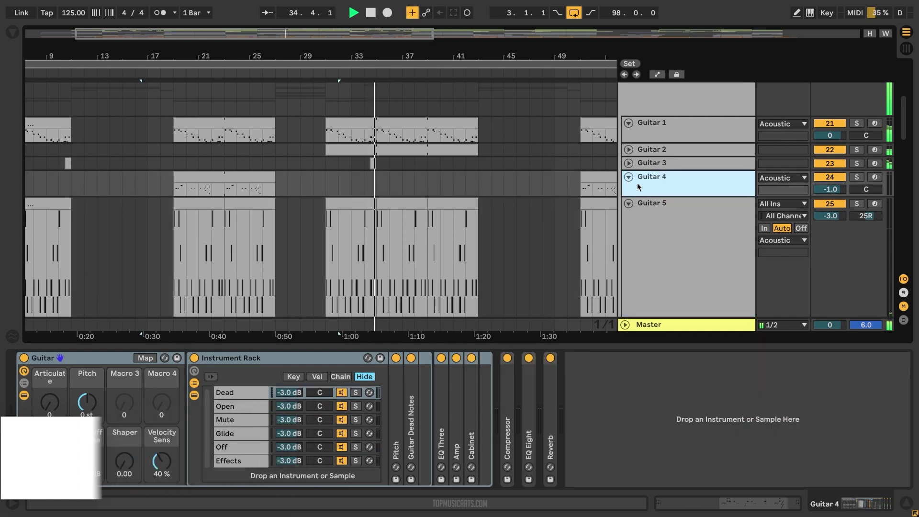
click(629, 176)
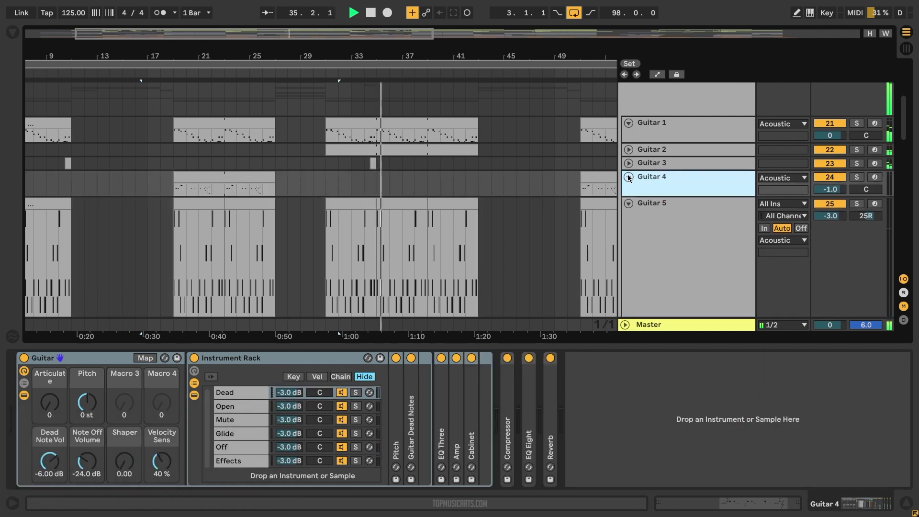
click(652, 167)
scroll(654, 194, up, 3)
click(645, 237)
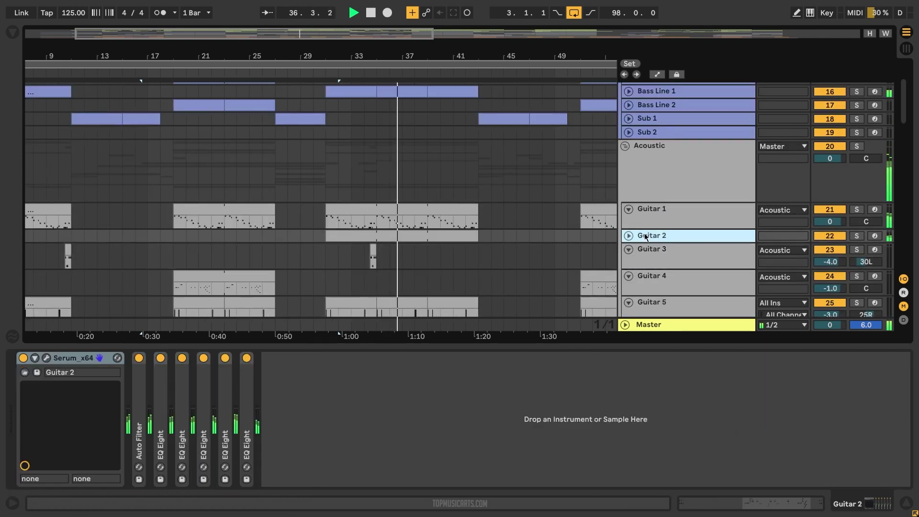
click(648, 209)
scroll(642, 208, up, 3)
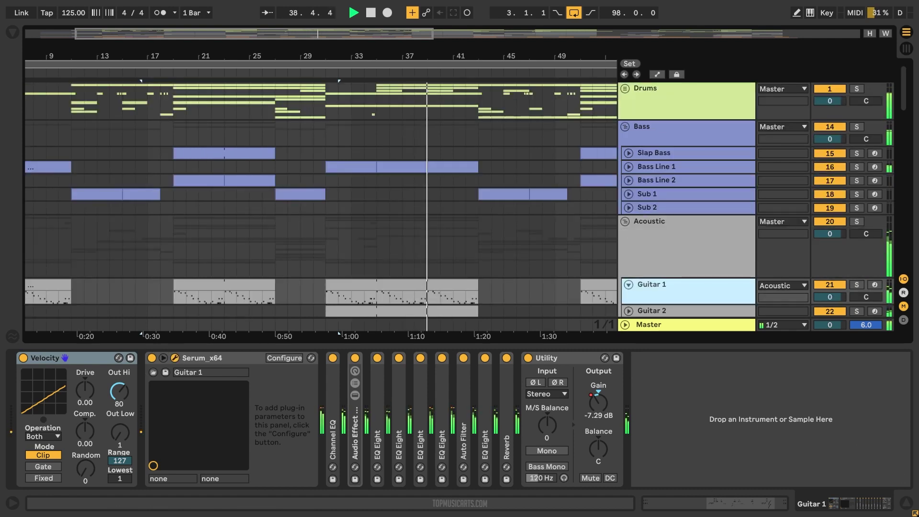
Show Sub 1's Serum and Saturator chain, close the Serum window, and unfold Drums
click(568, 124)
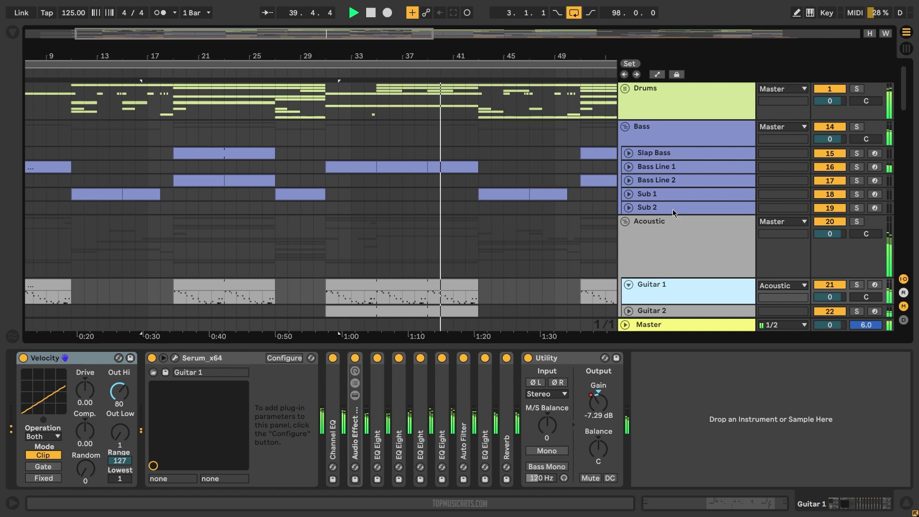
click(668, 192)
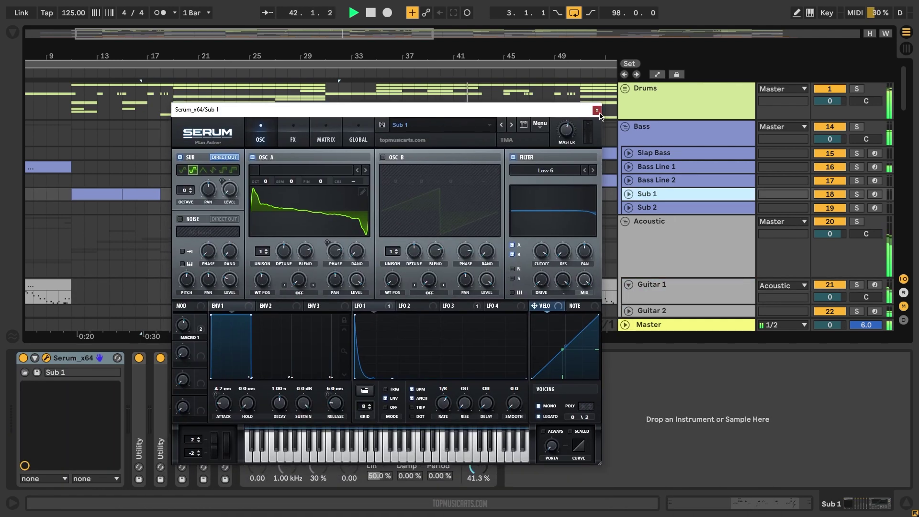
click(597, 111)
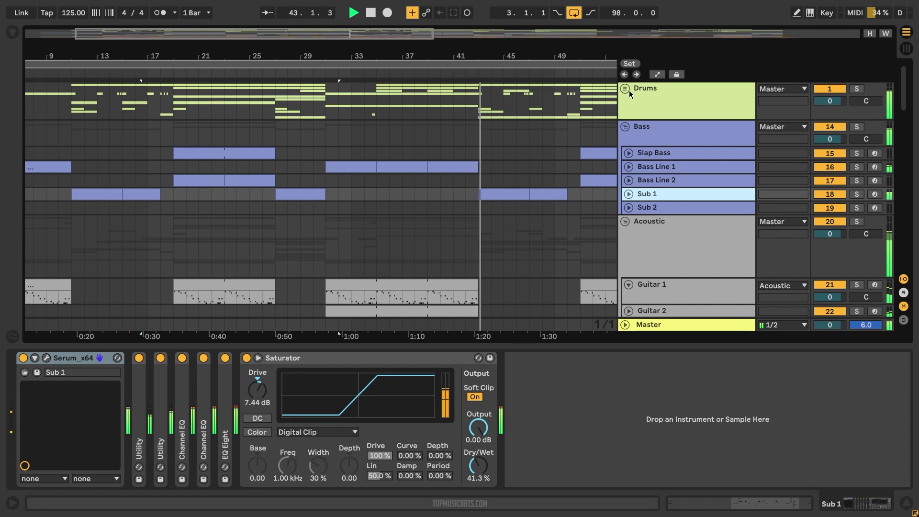
click(625, 88)
Zoom out, view the Clap and Snare samplers, and unfold the Snare track
key(minus)
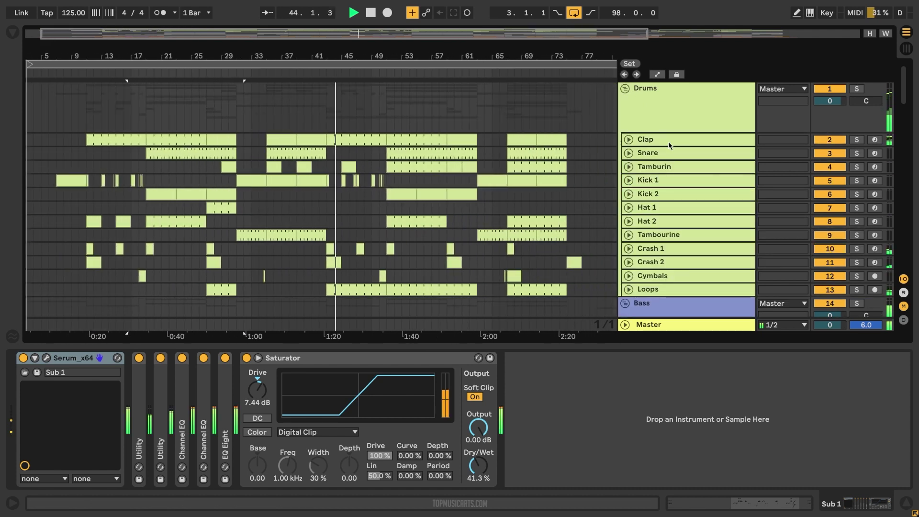
click(643, 141)
scroll(641, 153, down, 3)
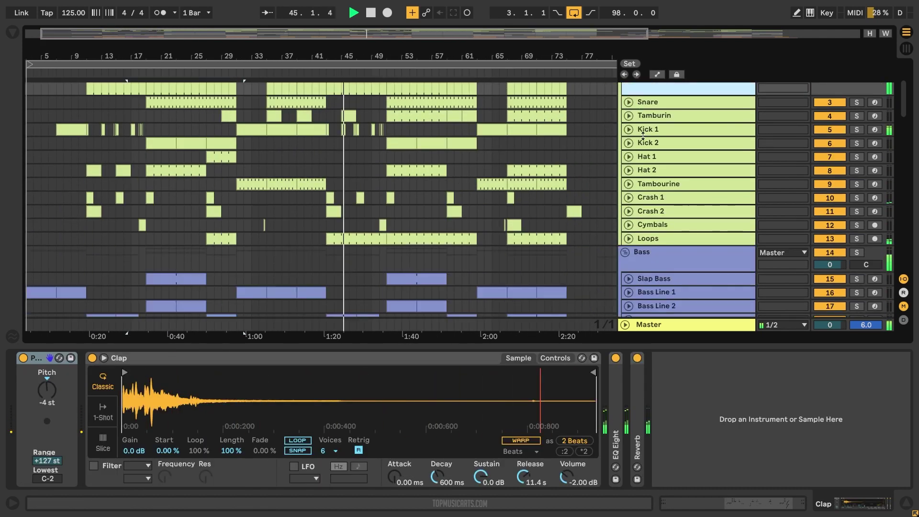
click(647, 103)
click(630, 102)
scroll(634, 119, down, 1)
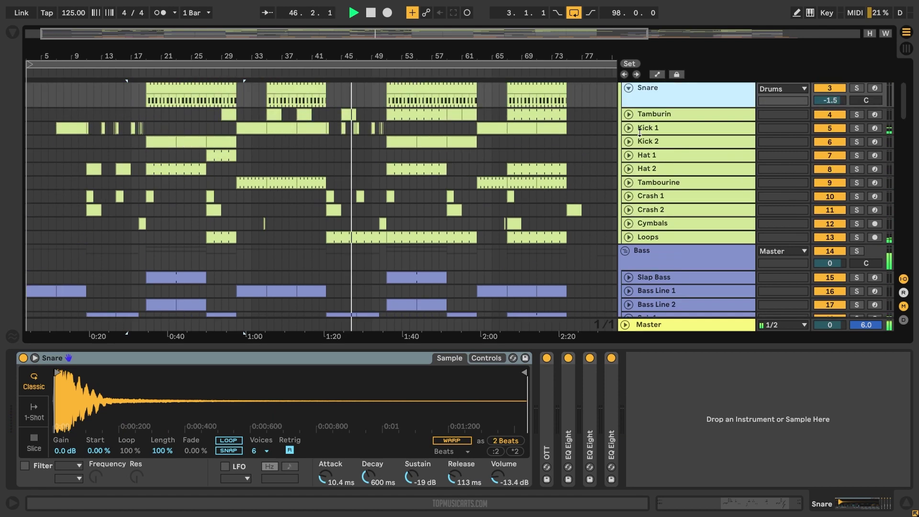
Unfold the Kick 1, Kick 2 and Hat 2 drum tracks
click(629, 128)
click(649, 192)
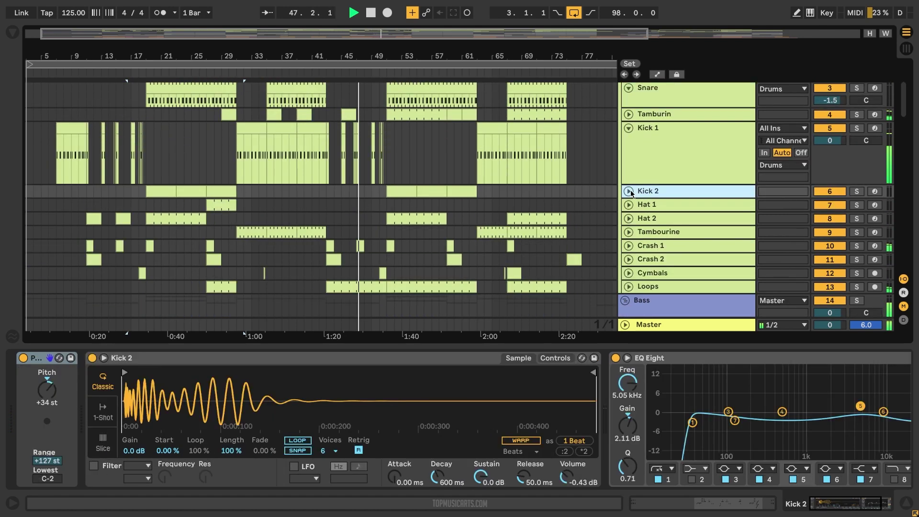
scroll(639, 187, down, 3)
click(640, 182)
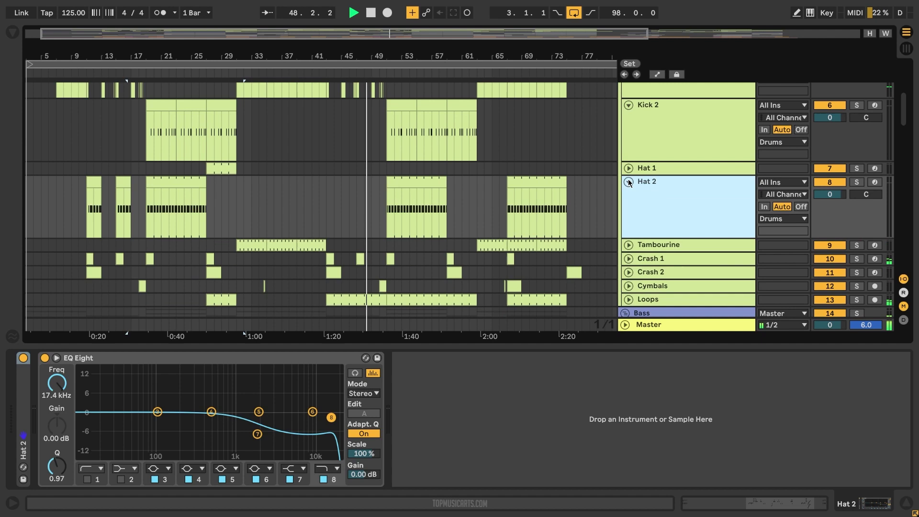
click(641, 169)
scroll(631, 166, down, 3)
scroll(634, 164, down, 5)
scroll(640, 160, down, 3)
scroll(646, 154, up, 2)
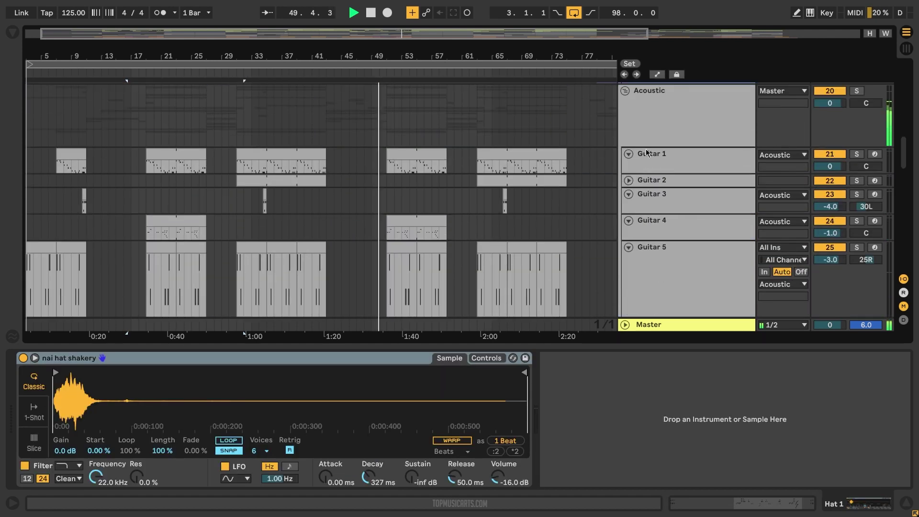
View Guitar 1's devices and the Strings Sustain 1 and House Strings samplers, unfolding string tracks
click(646, 152)
scroll(663, 175, down, 3)
scroll(668, 172, down, 3)
scroll(672, 169, down, 2)
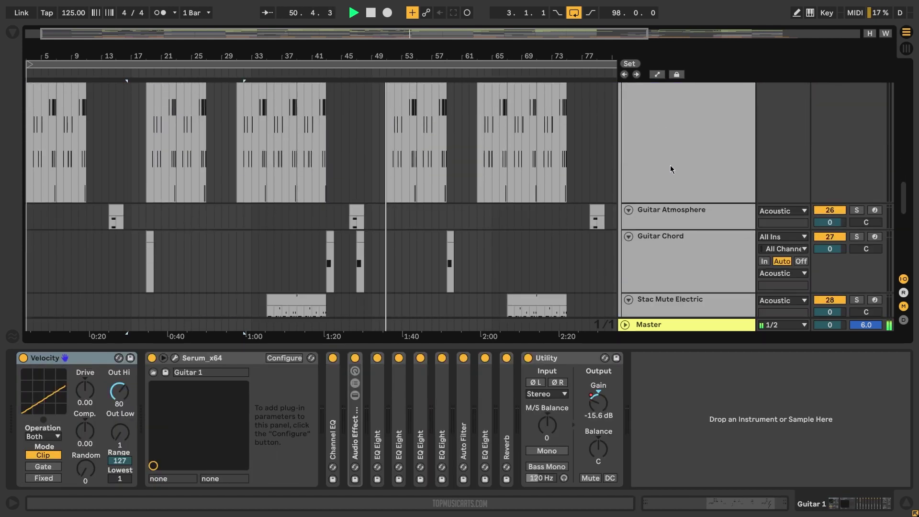
scroll(672, 180, down, 3)
scroll(676, 209, down, 3)
scroll(678, 235, down, 3)
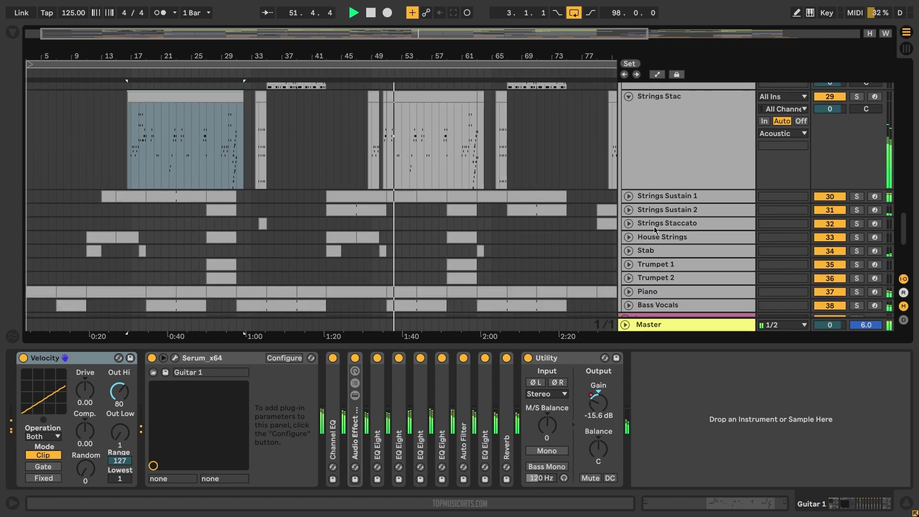
click(655, 224)
key(Right)
click(652, 196)
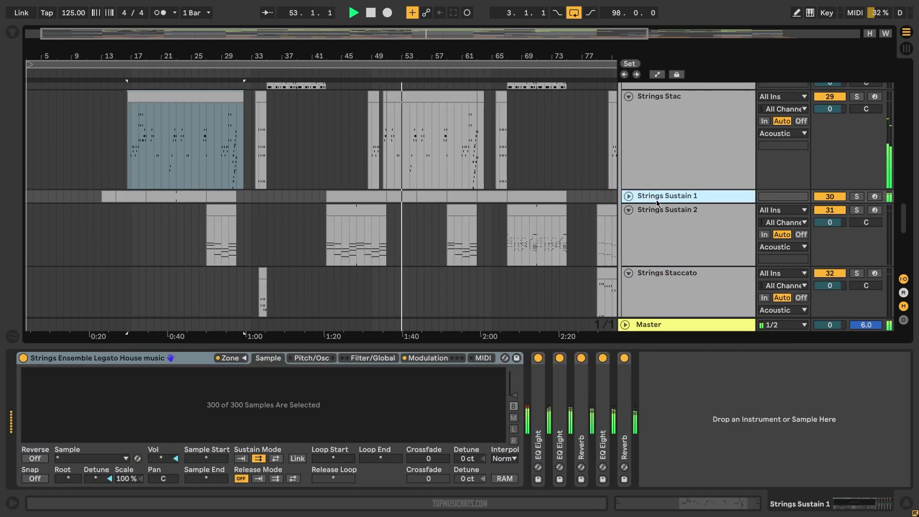
scroll(660, 203, down, 3)
click(655, 224)
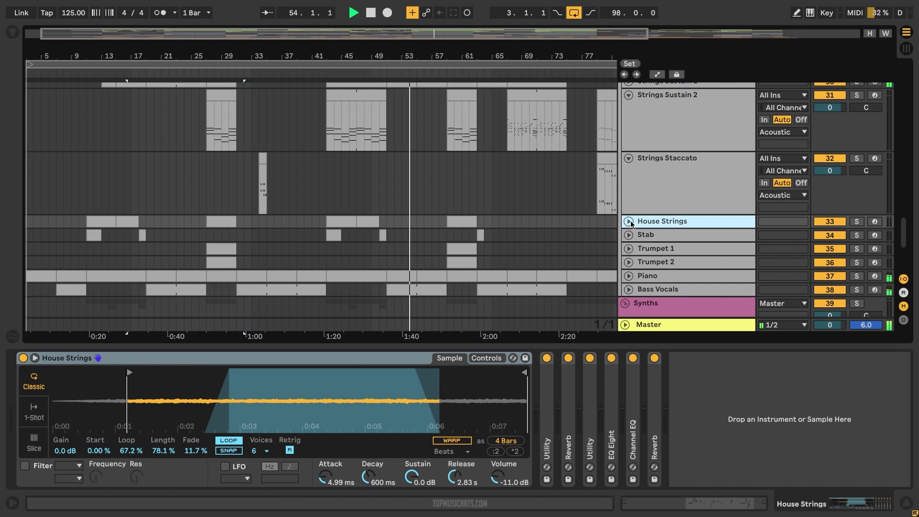
Unfold Stab, Trumpet 1, Trumpet 2 and Piano, then view the Bass Vocals sampler
click(641, 235)
key(Right)
click(636, 262)
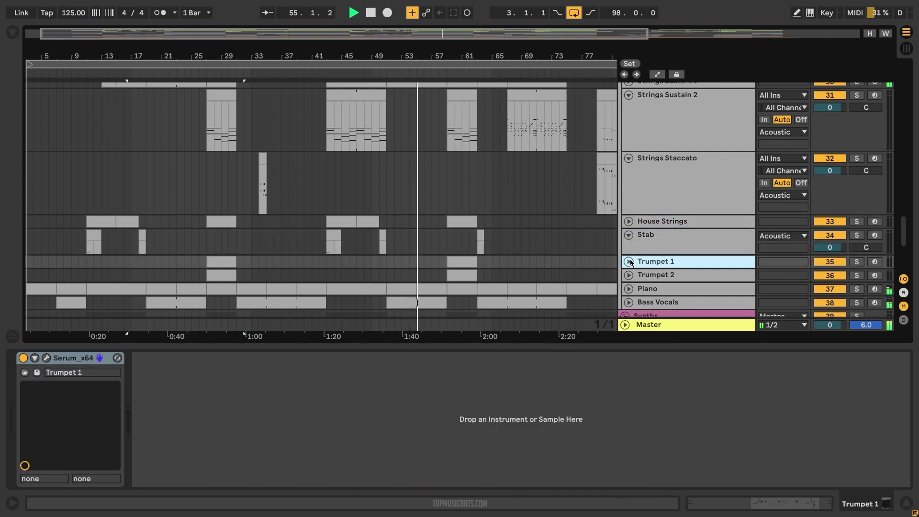
scroll(632, 262, down, 2)
click(639, 231)
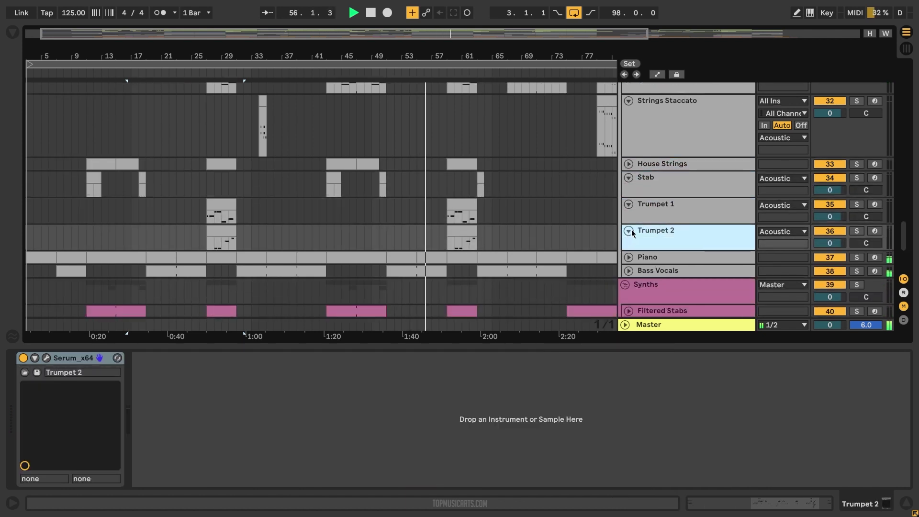
click(646, 262)
click(629, 256)
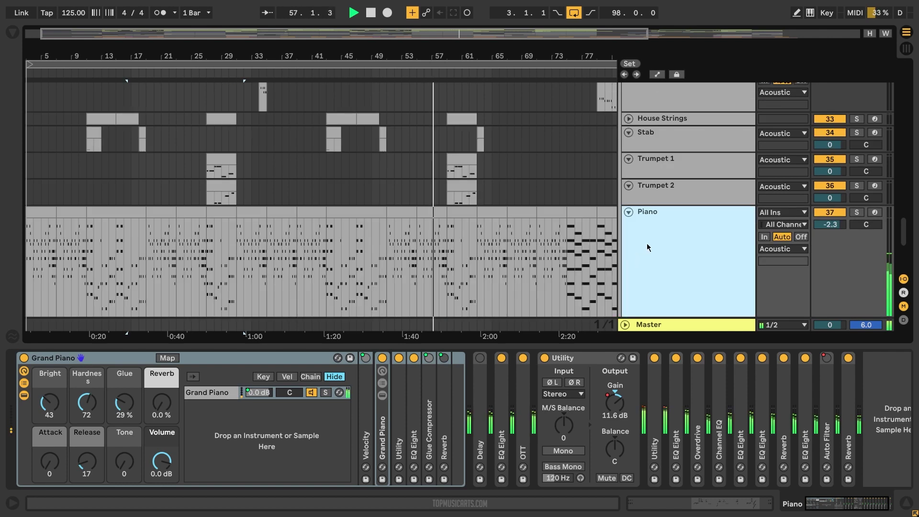
scroll(647, 248, down, 4)
click(635, 210)
scroll(648, 227, down, 1)
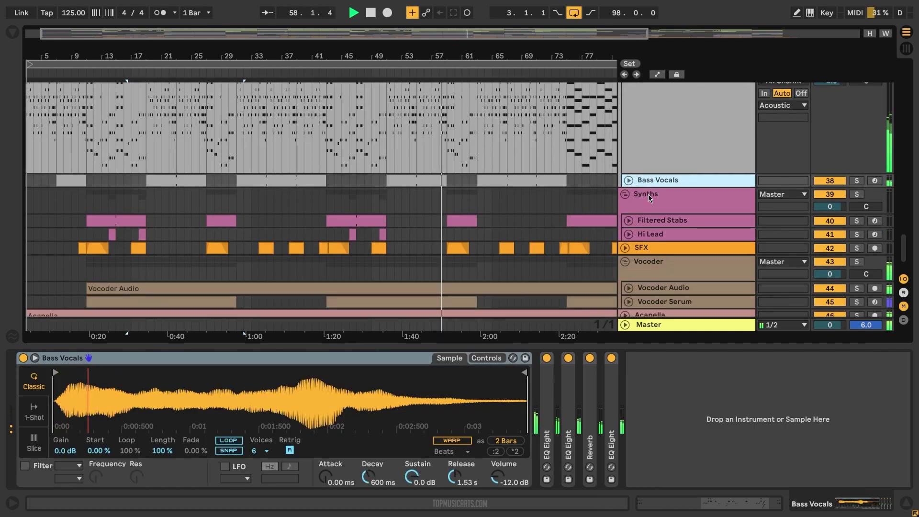
Unfold Filtered Stabs in automation view and display its Utility Gain envelope
click(646, 199)
click(647, 222)
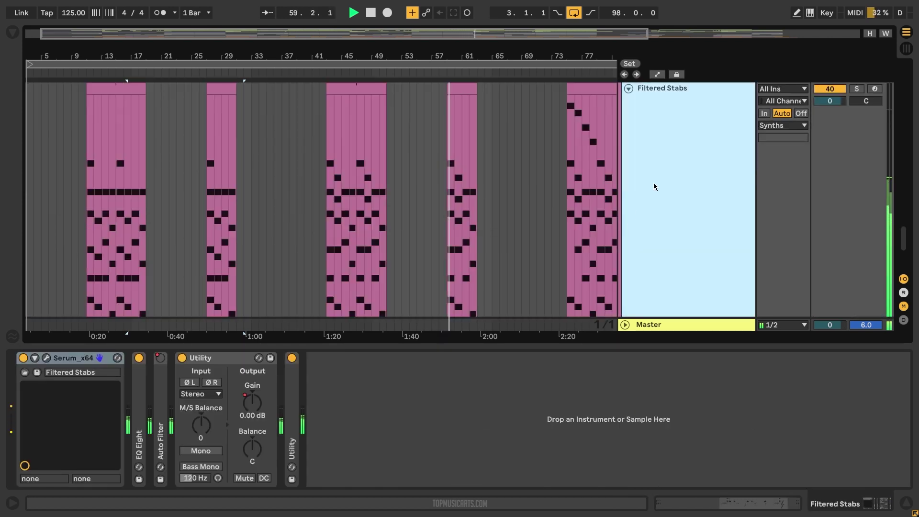
click(656, 75)
click(647, 100)
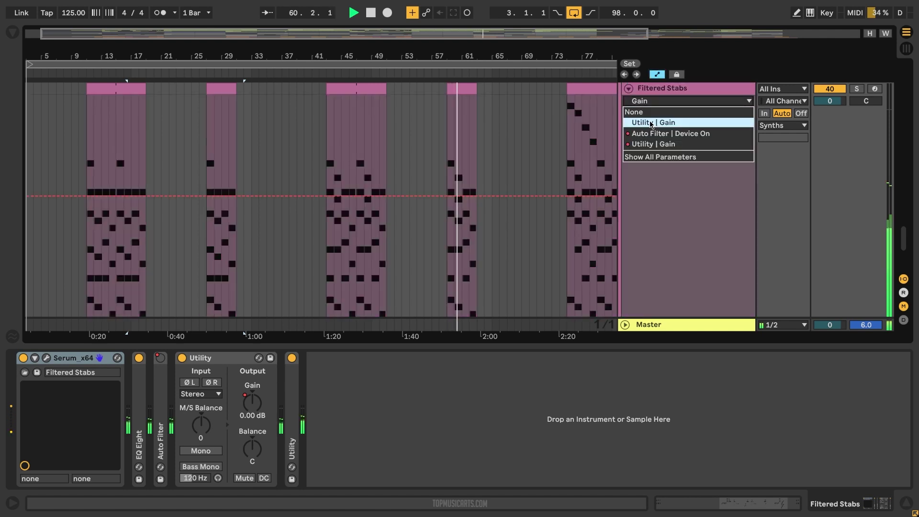
click(646, 133)
scroll(684, 109, down, 3)
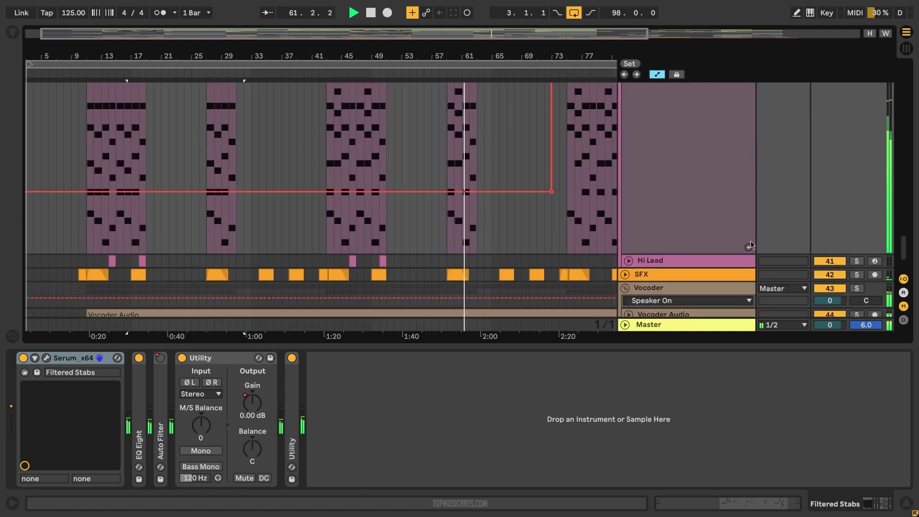
scroll(707, 179, up, 3)
click(650, 101)
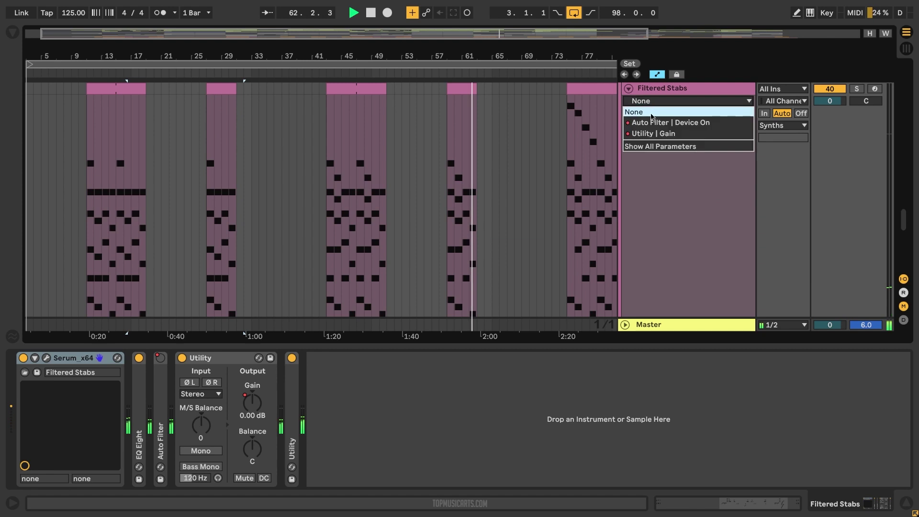
click(653, 136)
drag(577, 59, 578, 44)
scroll(656, 213, down, 3)
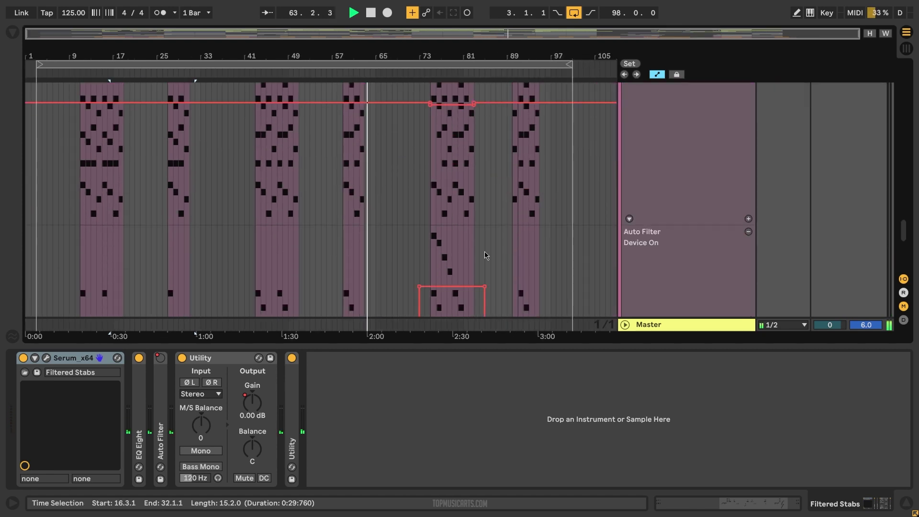
scroll(656, 213, down, 3)
scroll(656, 214, down, 3)
Unfold the Hi Lead and SFX tracks and select the Vocoder group
click(640, 198)
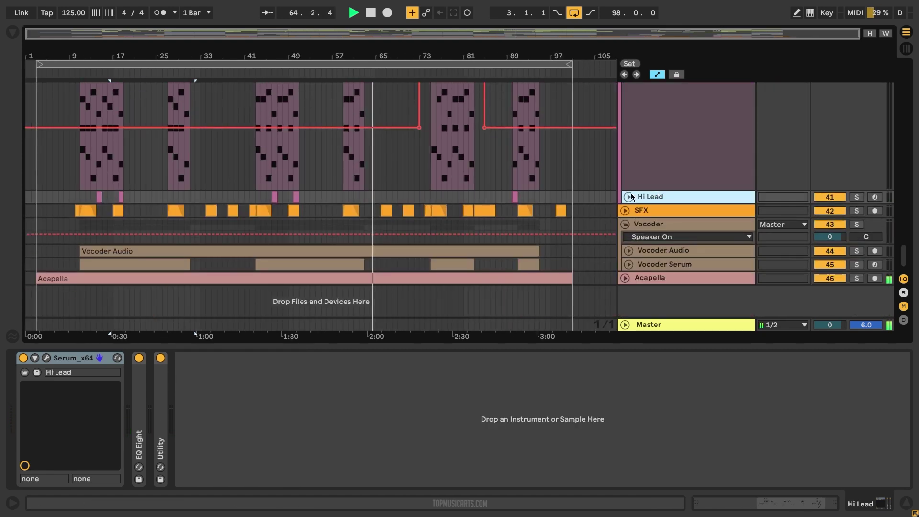
click(637, 225)
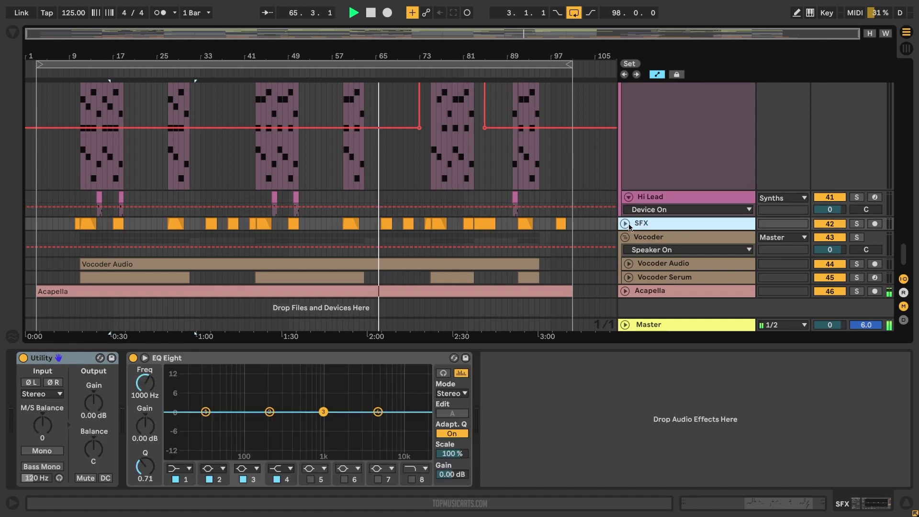
click(625, 223)
scroll(647, 280, down, 2)
click(643, 226)
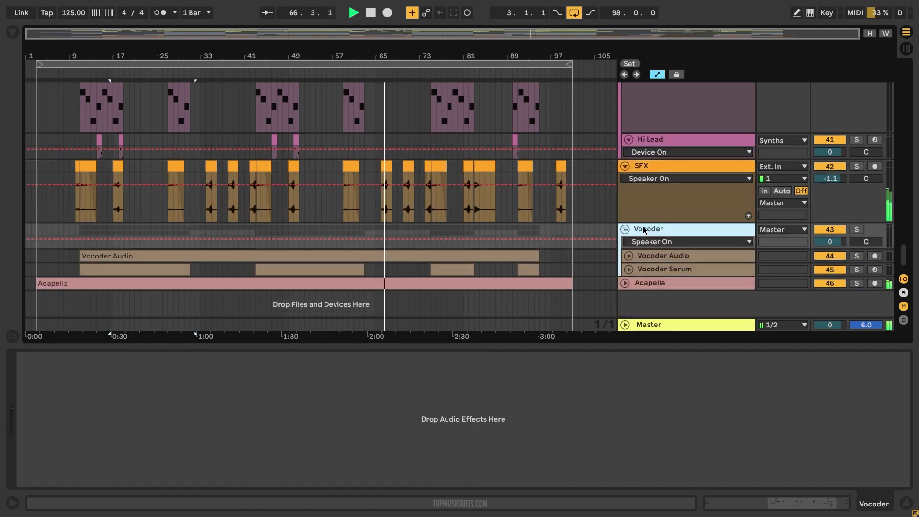
scroll(643, 227, up, 3)
scroll(643, 226, down, 3)
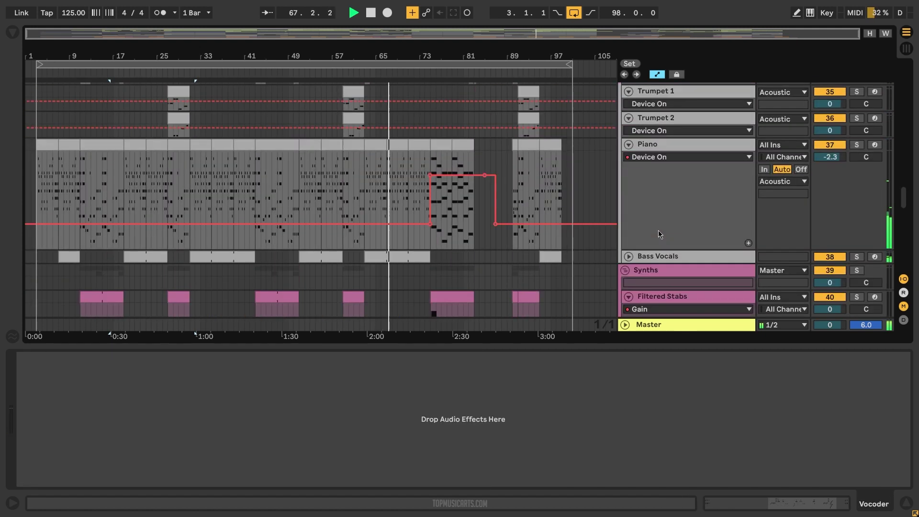
Show the Master track's device chain and unfold its Fast limiter
click(659, 325)
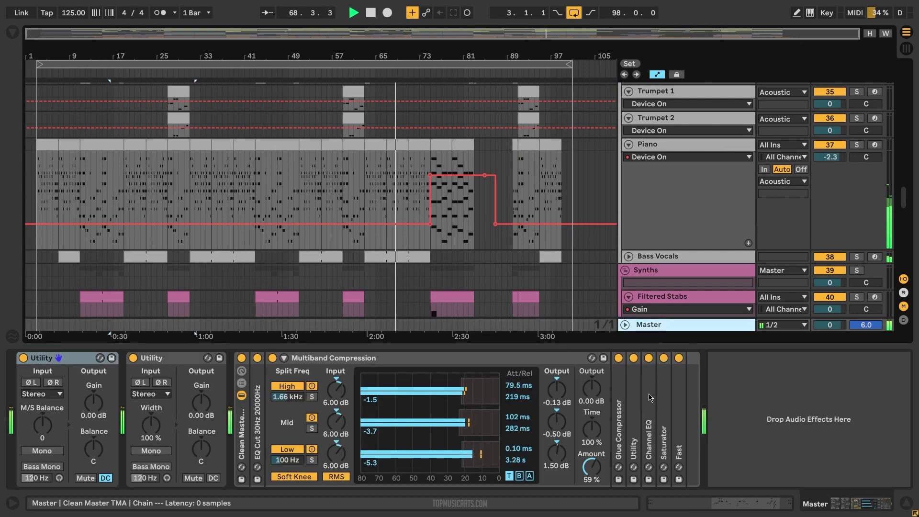
double_click(676, 410)
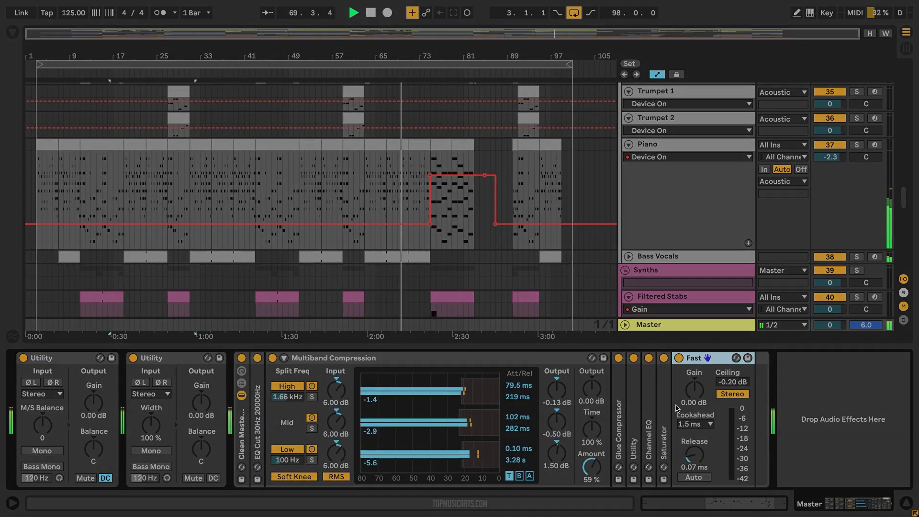